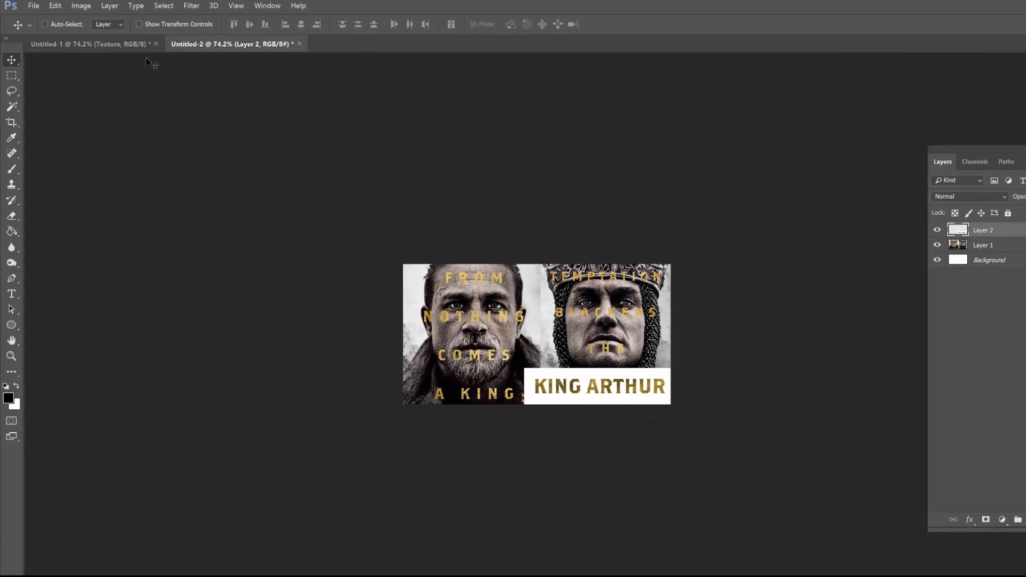
Step: Examine the KING ARTHUR text layer's font, the reference poster in the other document, and the hidden Texture layer
{"action": "left_click", "coordinate": [100, 43]}
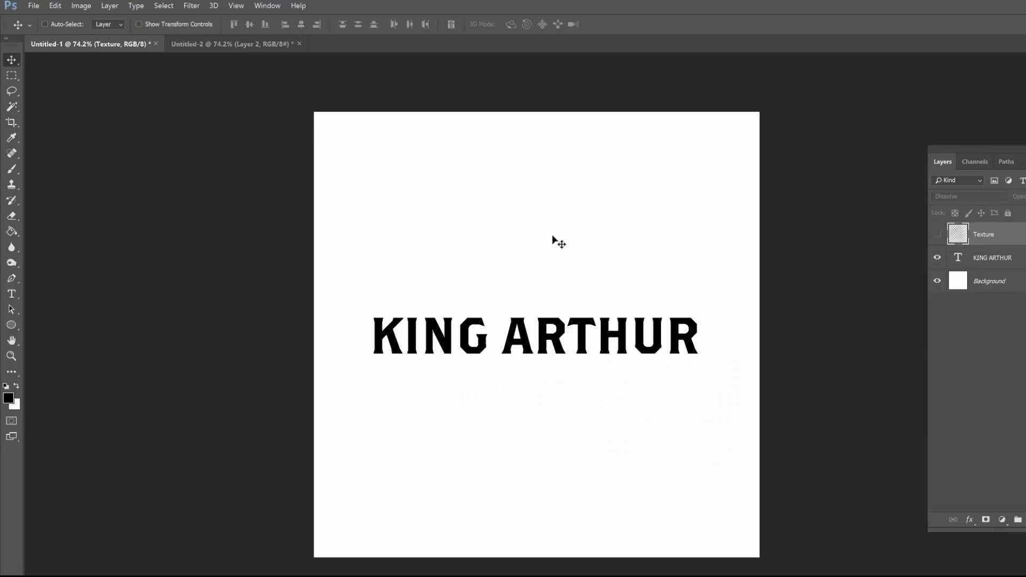
{"action": "double_click", "coordinate": [958, 257]}
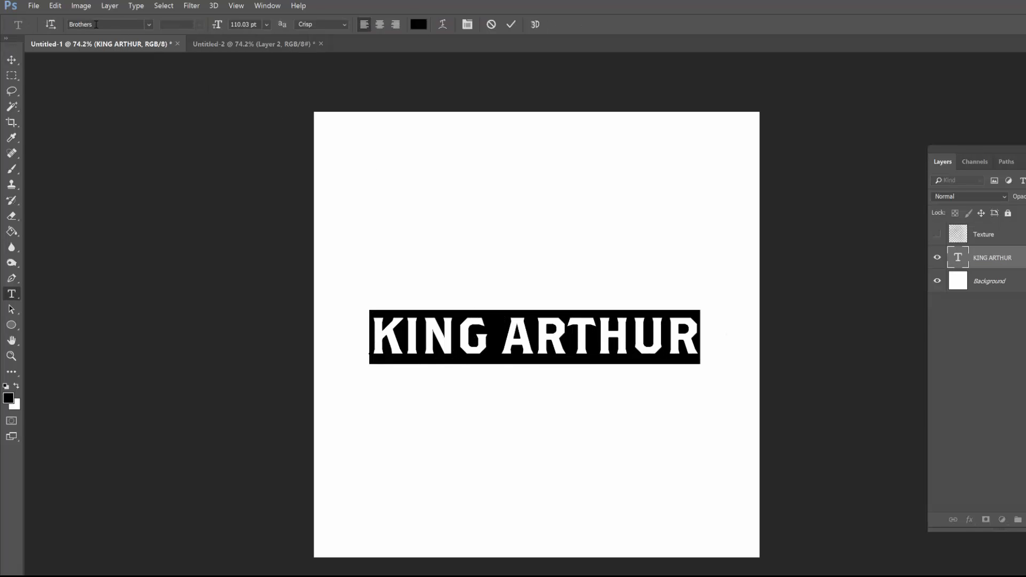
{"action": "left_click", "coordinate": [1004, 259]}
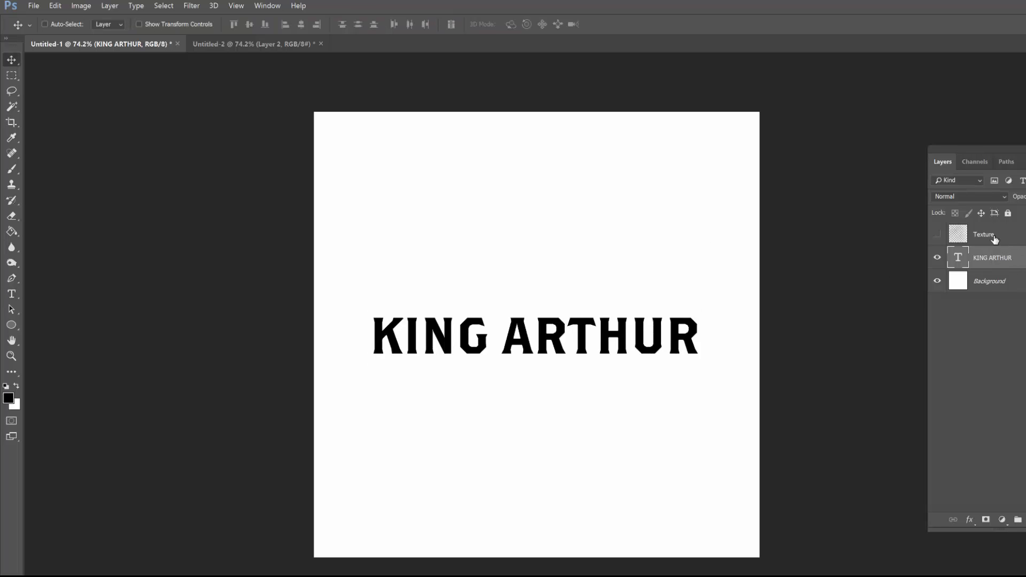
{"action": "left_click", "coordinate": [251, 43]}
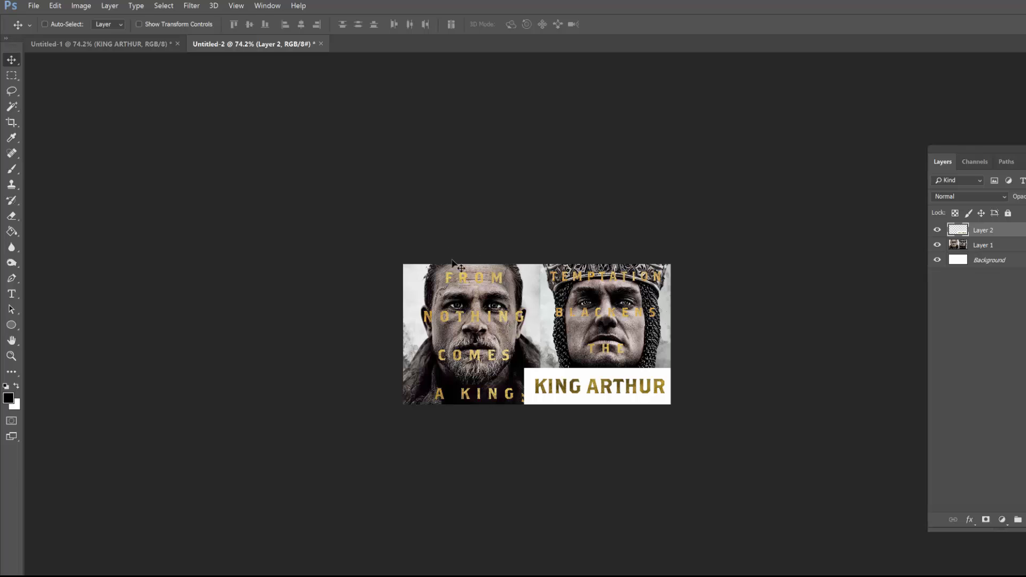
{"action": "left_click", "coordinate": [104, 43]}
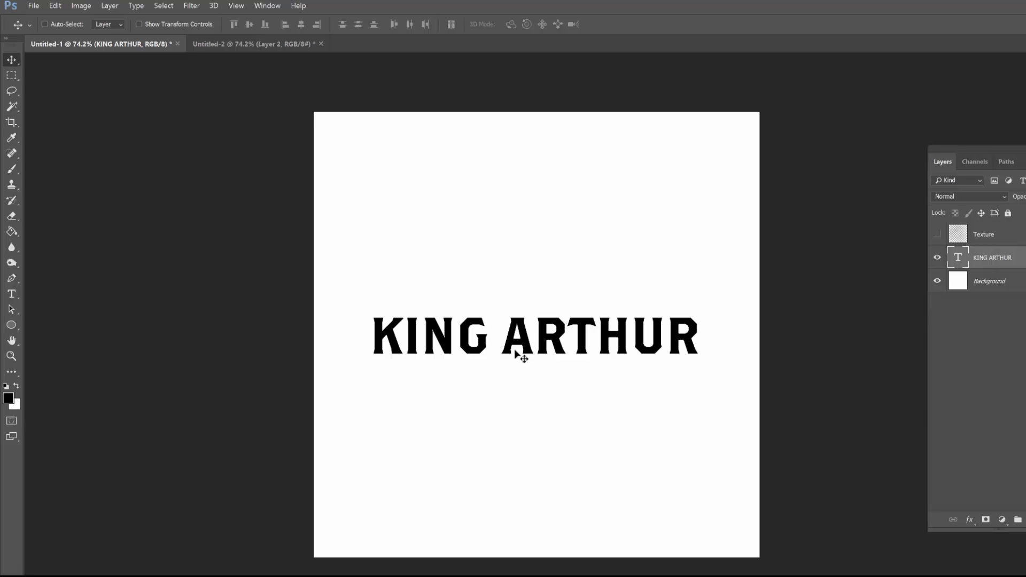
{"action": "left_click", "coordinate": [1002, 239]}
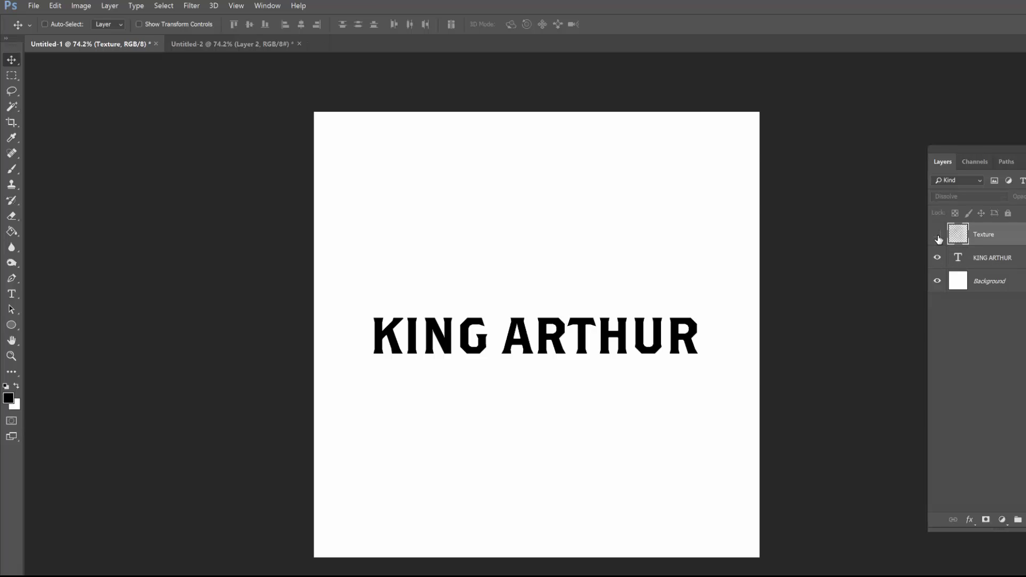
{"action": "left_click", "coordinate": [937, 235]}
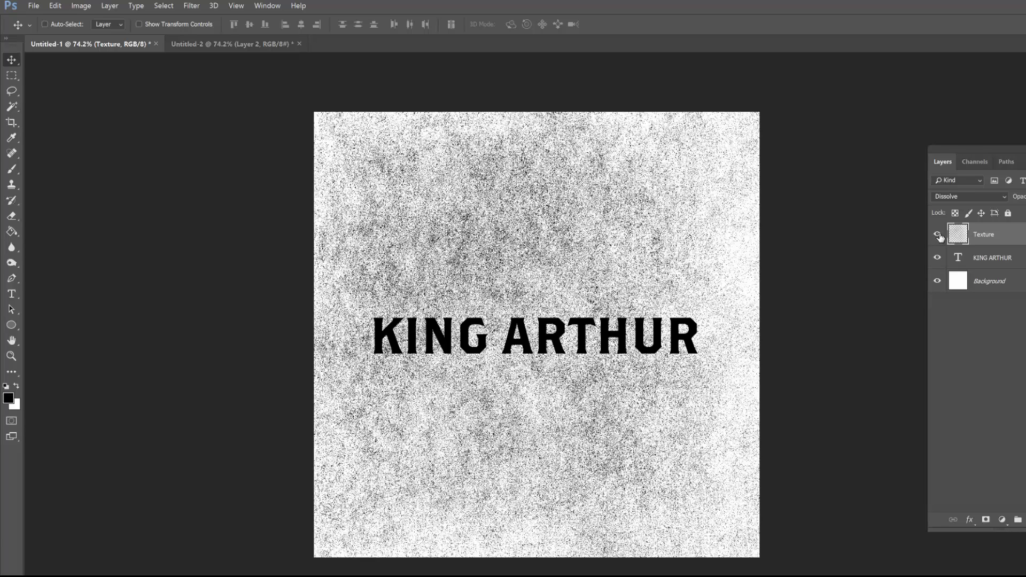
{"action": "left_click", "coordinate": [938, 235]}
Step: Hide the KING ARTHUR text layer and add a new empty layer directly above it
{"action": "left_click", "coordinate": [1007, 258]}
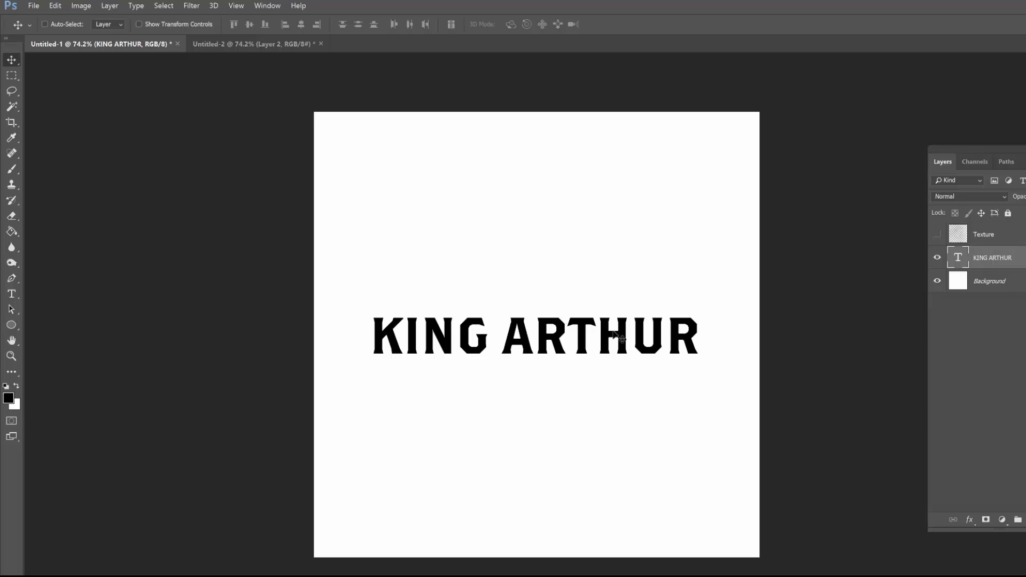
{"action": "left_click", "coordinate": [937, 258]}
{"action": "key", "text": "ctrl+shift+alt+n"}
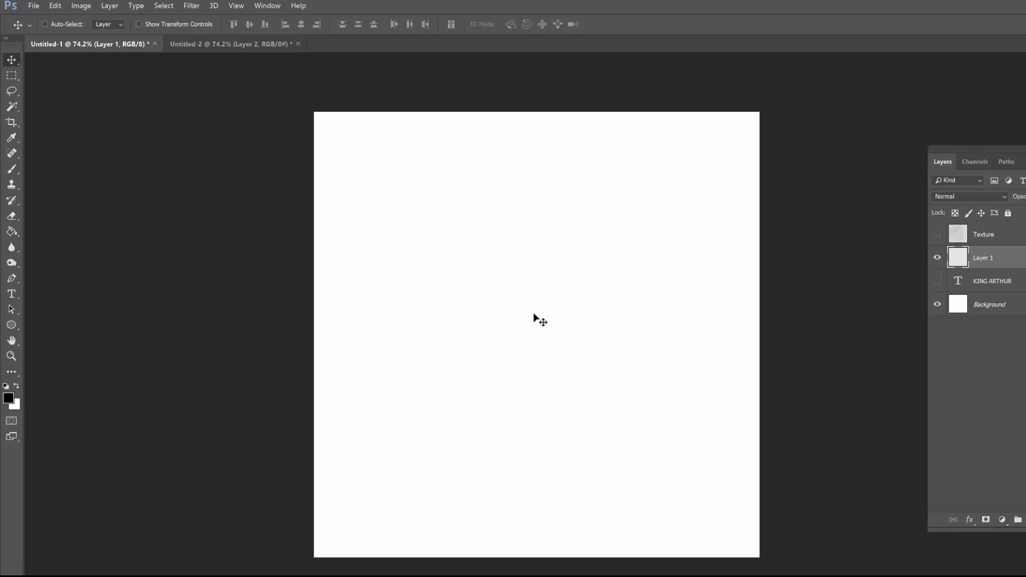
Step: Set the foreground colour to a bright golden yellow with hue 47°, slightly more saturated than #ffdb5e
{"action": "left_click", "coordinate": [9, 401]}
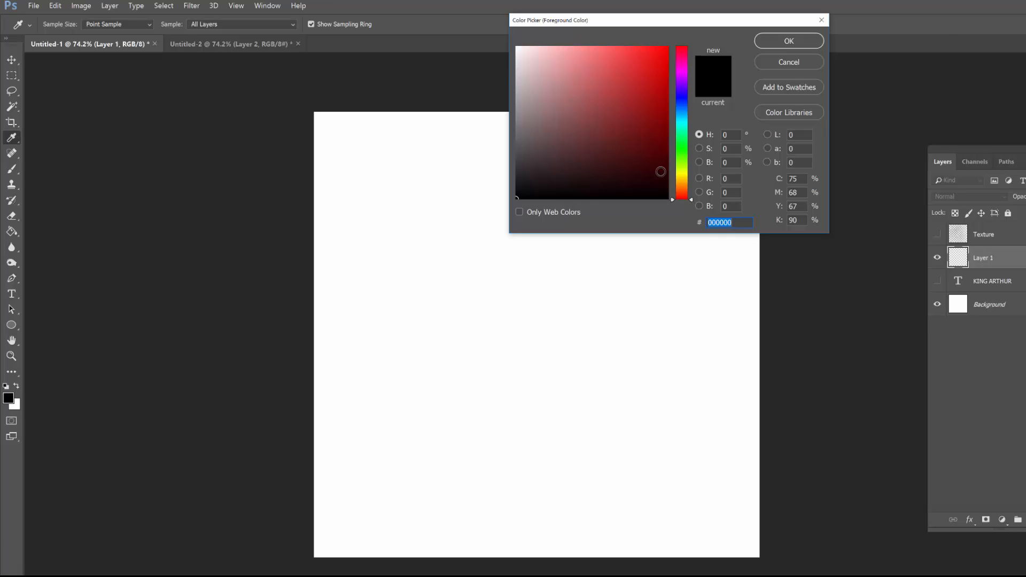
{"action": "left_click", "coordinate": [681, 177]}
{"action": "left_click_drag", "start_coordinate": [679, 179], "coordinate": [680, 180]}
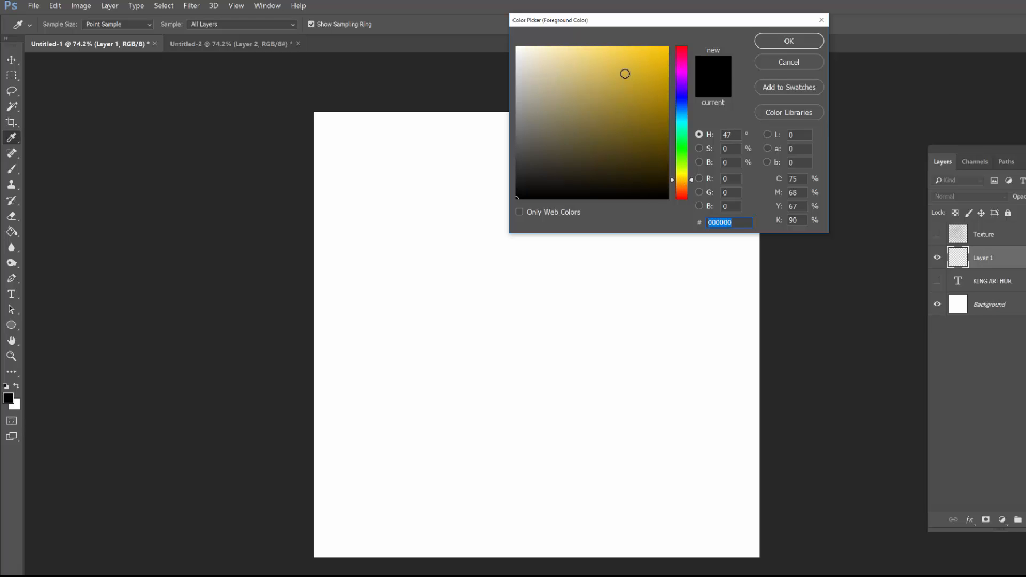
{"action": "mouse_move", "coordinate": [623, 74]}
{"action": "left_mouse_down"}
{"action": "mouse_move", "coordinate": [593, 43]}
{"action": "mouse_move", "coordinate": [611, 36]}
{"action": "left_mouse_up"}
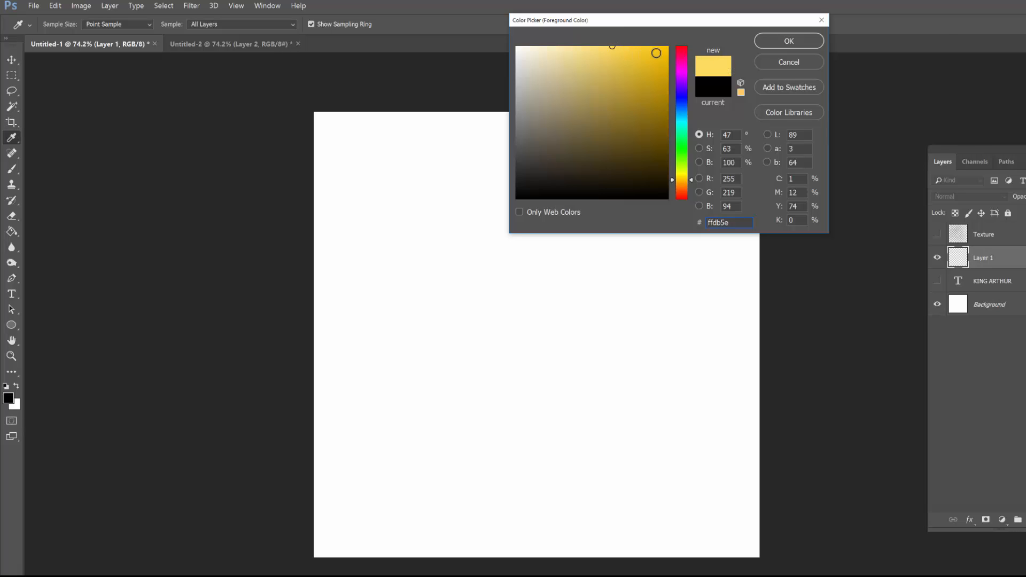
{"action": "left_click", "coordinate": [775, 42]}
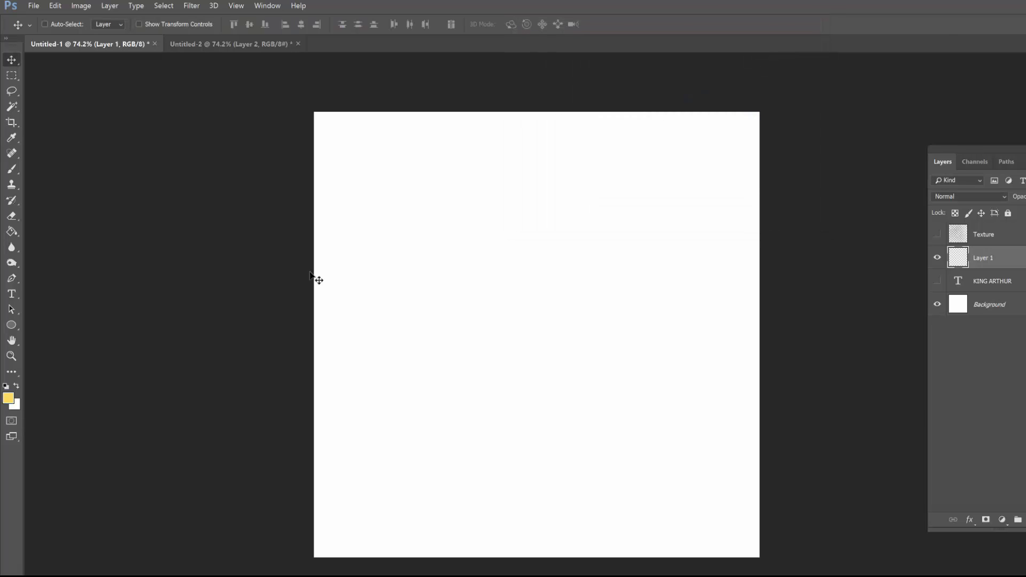
{"action": "left_click", "coordinate": [8, 398]}
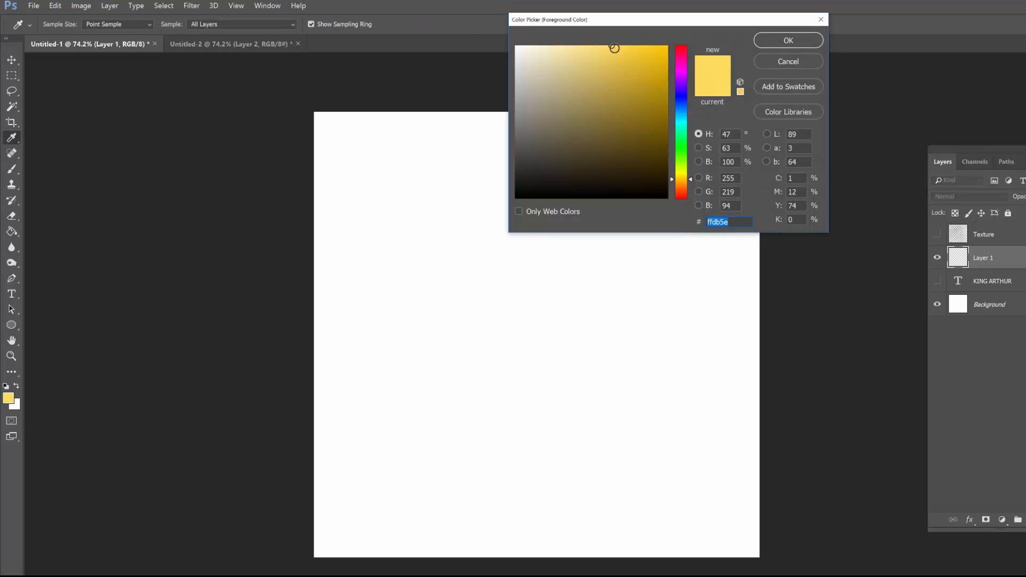
{"action": "left_click_drag", "start_coordinate": [614, 48], "coordinate": [625, 41]}
{"action": "left_click", "coordinate": [784, 43]}
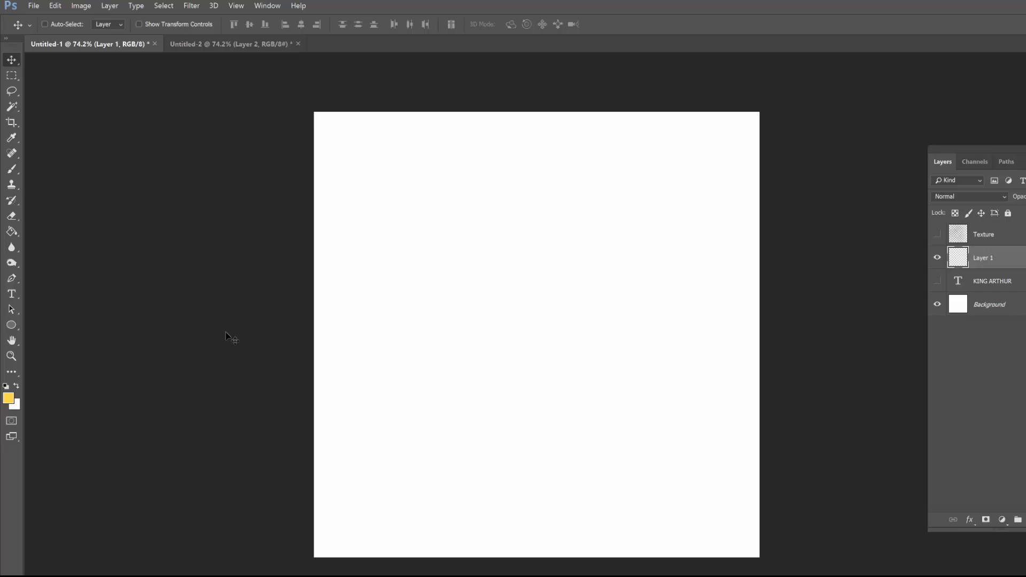
Step: Set the background colour to the dark gold #5b4b15, using the foreground colour's hue of 47°
{"action": "left_click", "coordinate": [16, 406]}
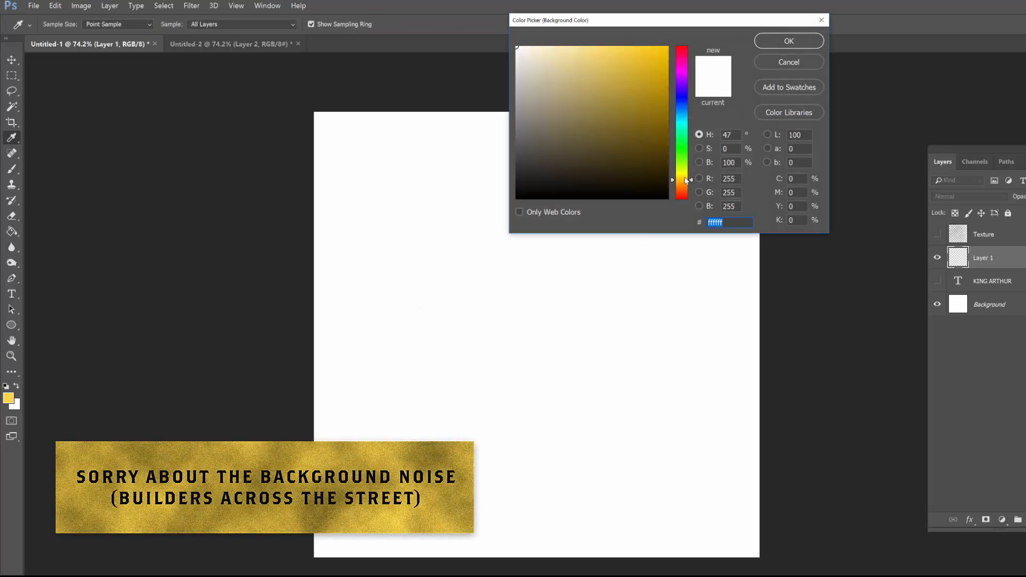
{"action": "left_click_drag", "start_coordinate": [686, 180], "coordinate": [685, 178]}
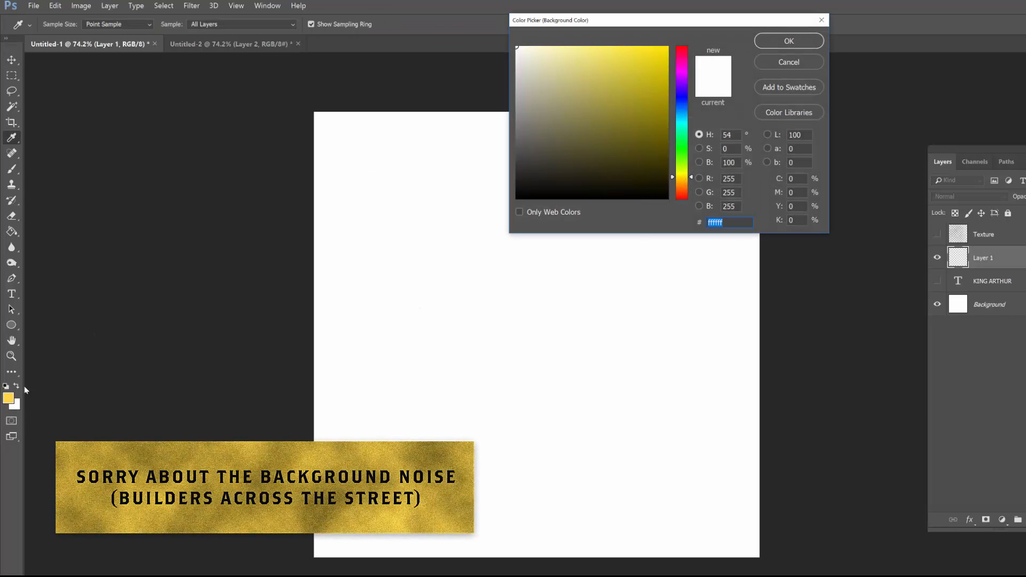
{"action": "left_click", "coordinate": [9, 397]}
{"action": "left_click_drag", "start_coordinate": [633, 135], "coordinate": [632, 144]}
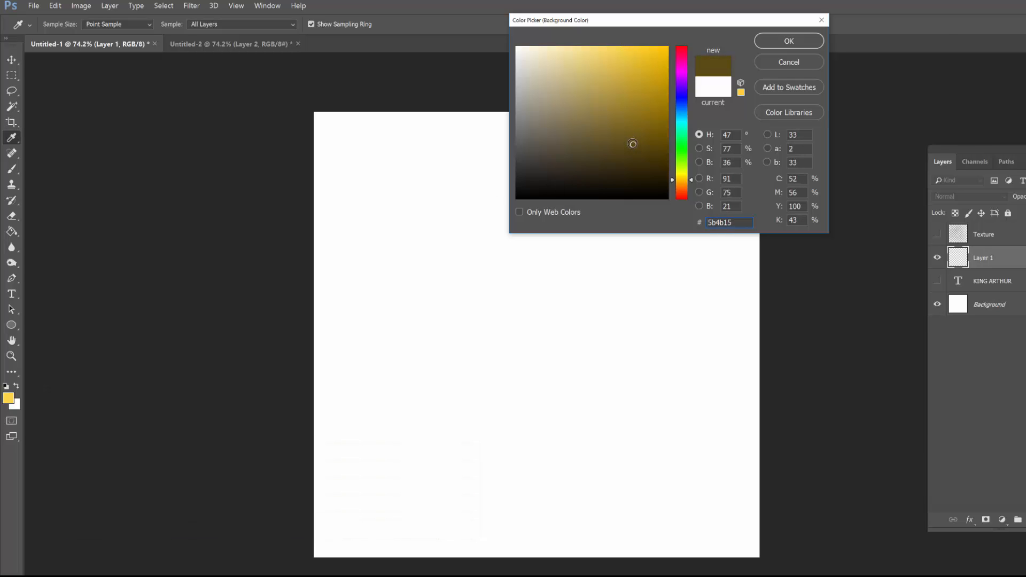
{"action": "left_click", "coordinate": [788, 41]}
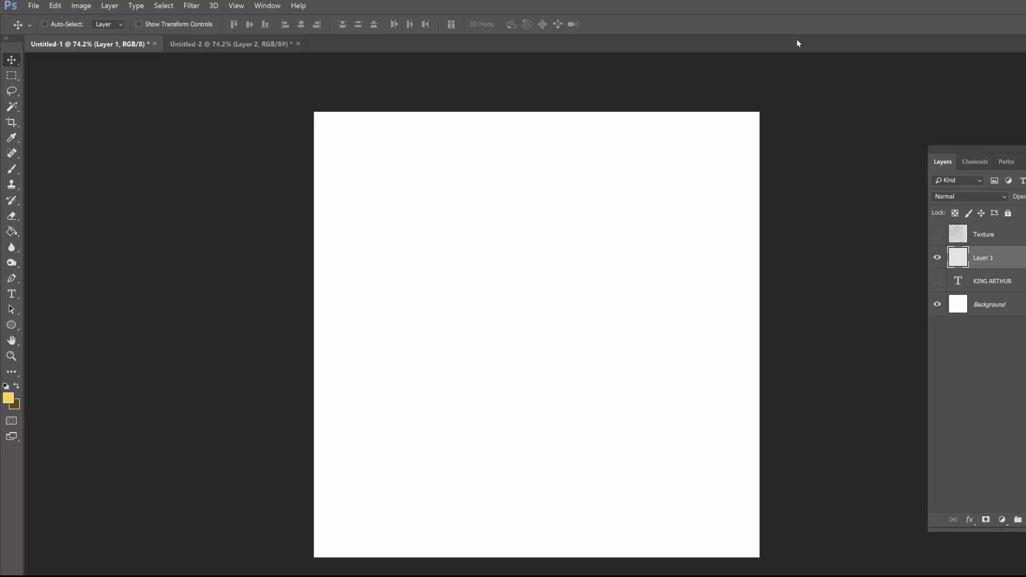
Step: Fill the new layer with a Clouds render in the two gold colours
{"action": "left_click", "coordinate": [192, 6]}
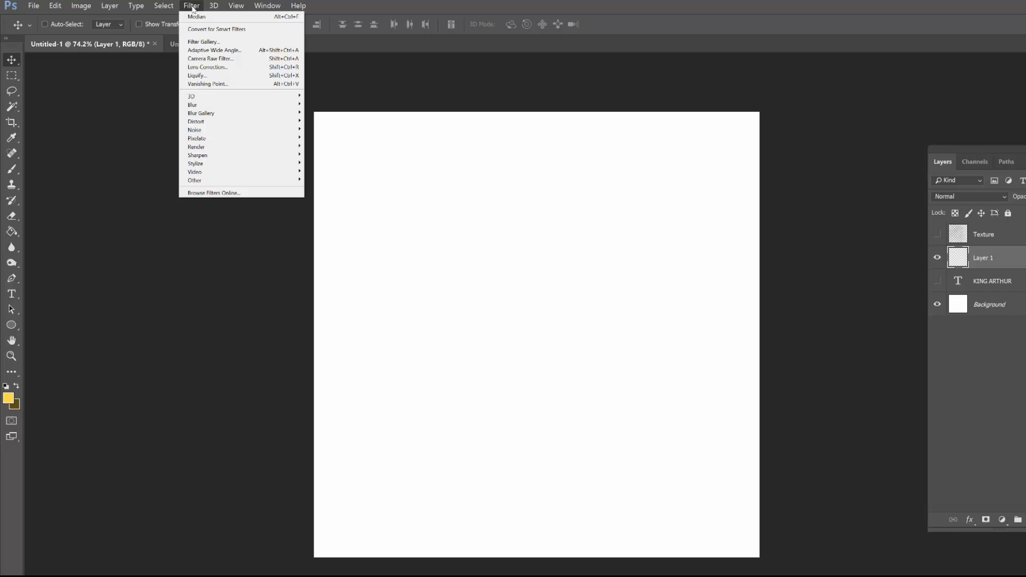
{"action": "mouse_move", "coordinate": [243, 147]}
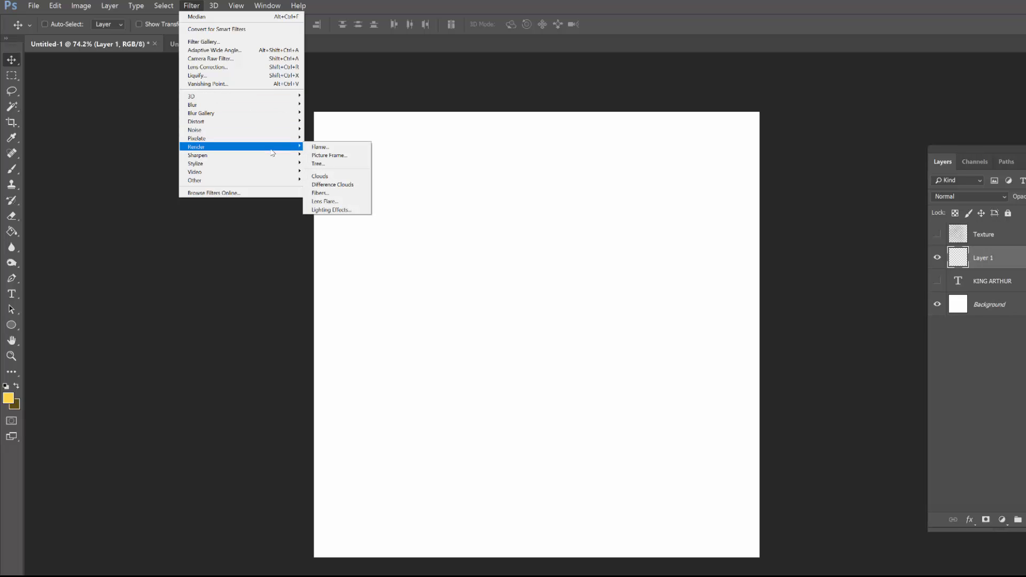
{"action": "left_click", "coordinate": [359, 179]}
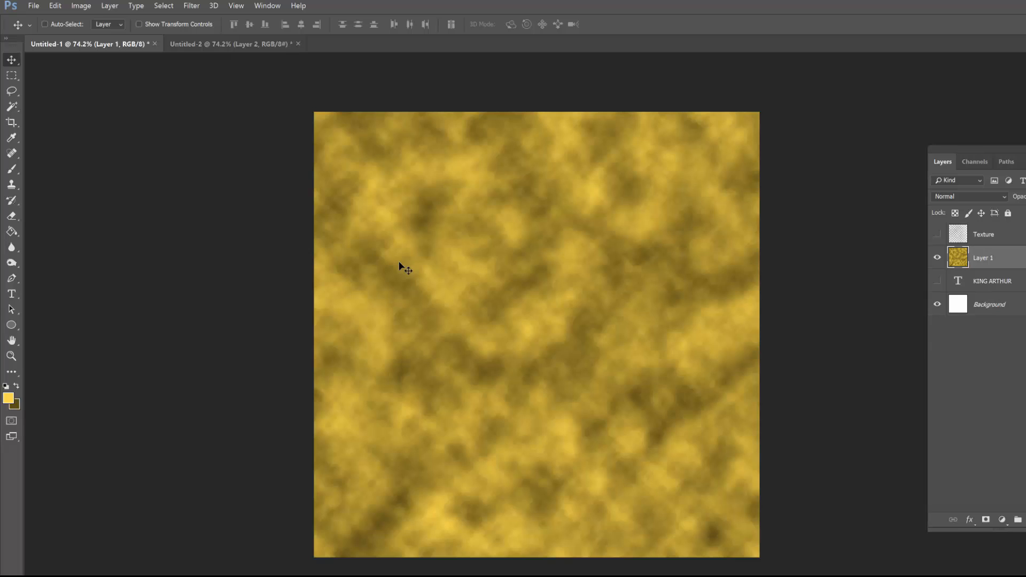
Step: Add monochromatic noise to the gold clouds layer with Uniform distribution and an amount of 16.80%
{"action": "left_click", "coordinate": [192, 6]}
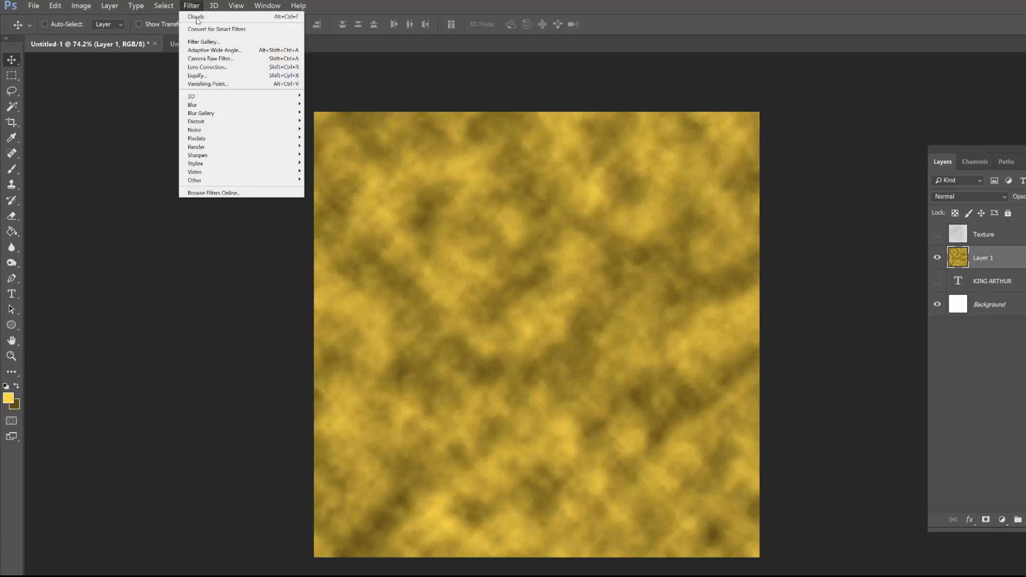
{"action": "mouse_move", "coordinate": [247, 134]}
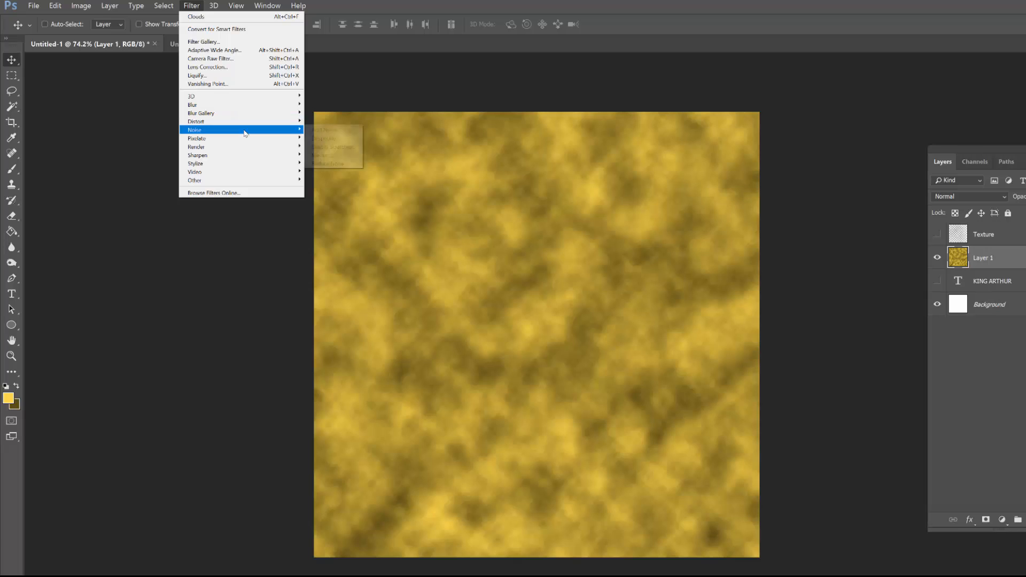
{"action": "left_click", "coordinate": [338, 134]}
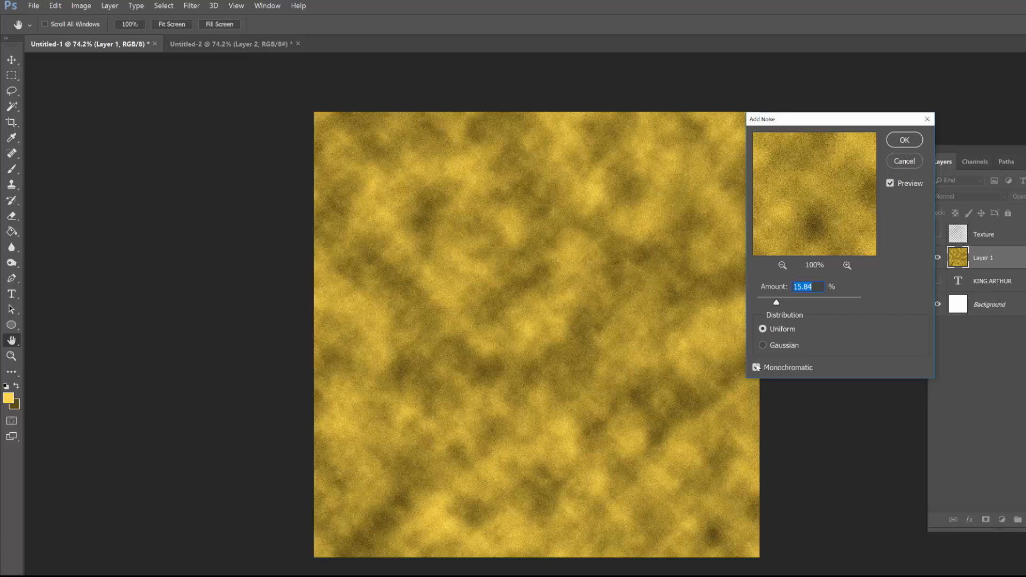
{"action": "left_click", "coordinate": [763, 347]}
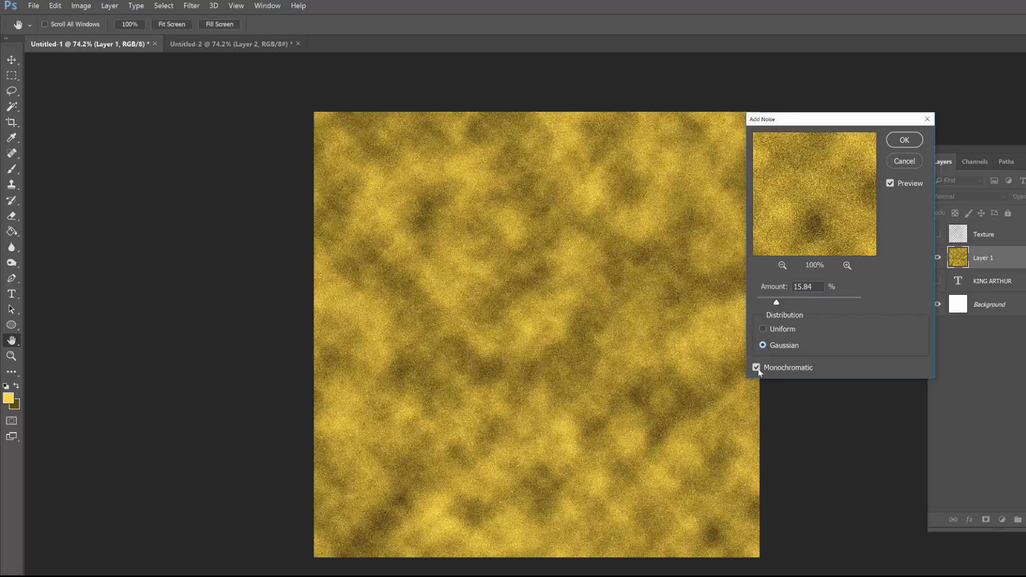
{"action": "left_click", "coordinate": [763, 329]}
{"action": "mouse_move", "coordinate": [778, 306]}
{"action": "left_mouse_down"}
{"action": "mouse_move", "coordinate": [800, 304]}
{"action": "mouse_move", "coordinate": [778, 303]}
{"action": "left_mouse_up"}
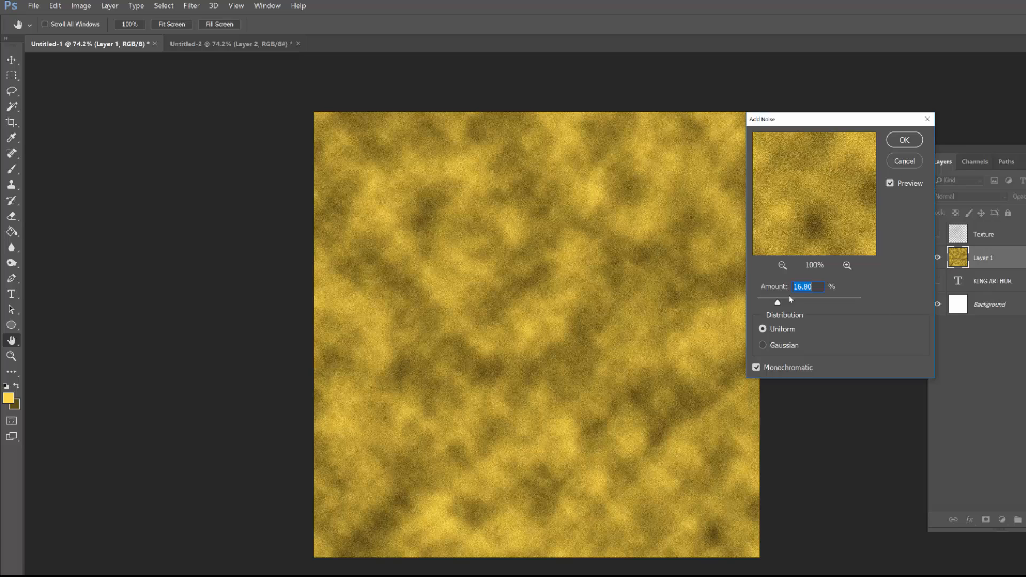
{"action": "left_click", "coordinate": [908, 144]}
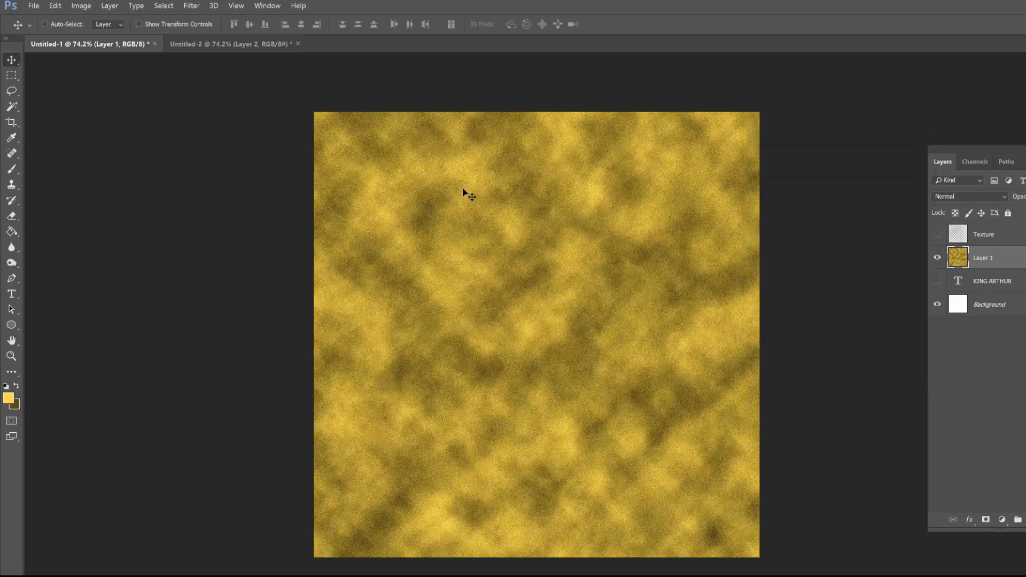
Step: Make the KING ARTHUR text layer visible again and check it beneath the gold clouds layer
{"action": "left_click", "coordinate": [936, 280]}
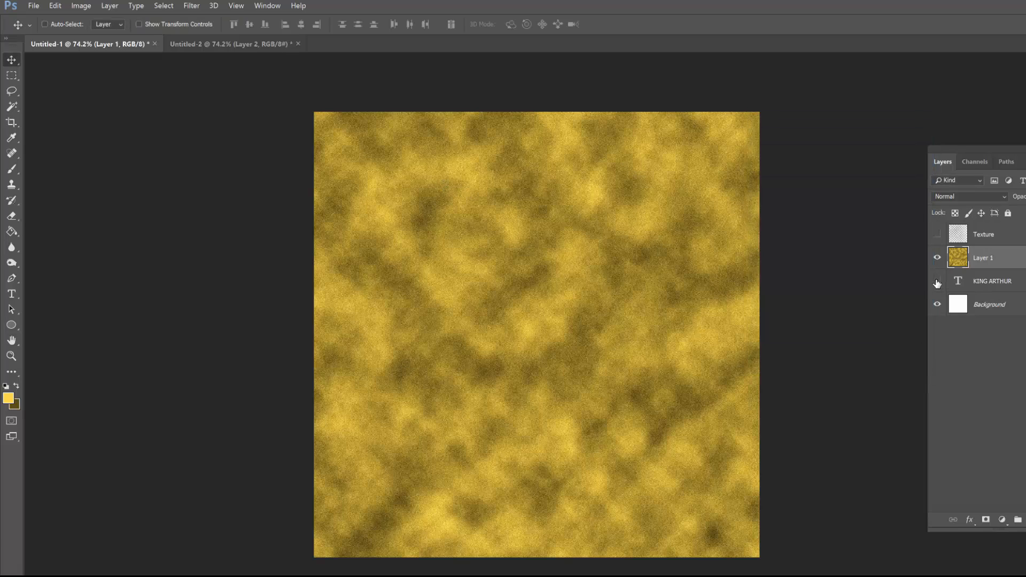
{"action": "left_click", "coordinate": [996, 285]}
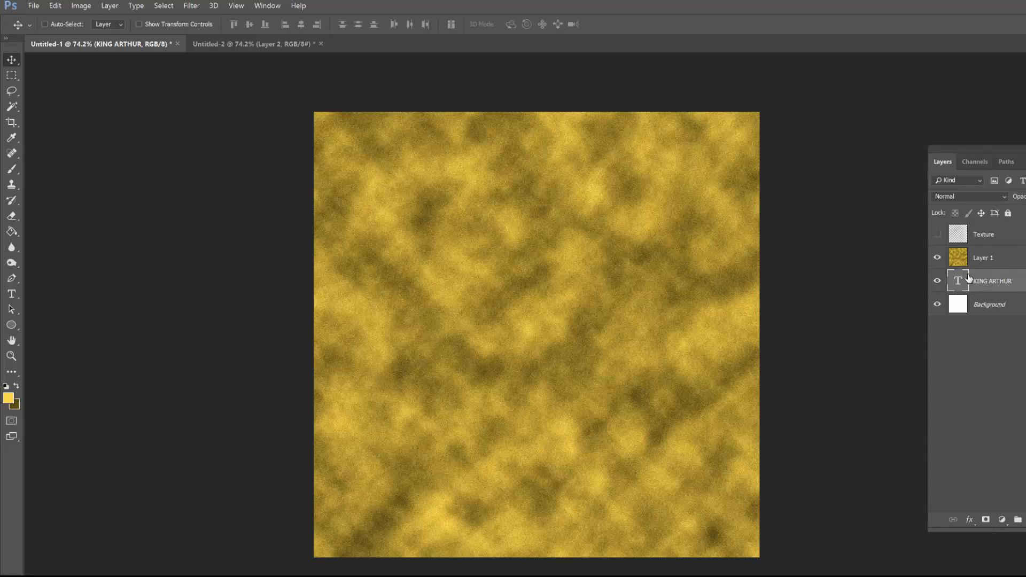
{"action": "left_click", "coordinate": [938, 258]}
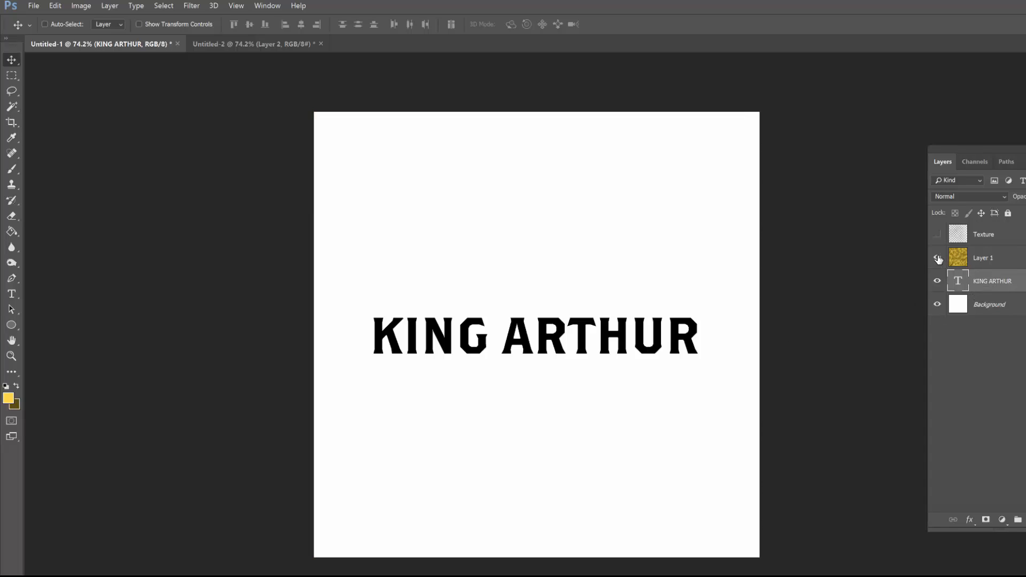
{"action": "left_click", "coordinate": [937, 259]}
Step: Rename the gold clouds layer "Gold foil" and clip it to the KING ARTHUR text layer
{"action": "left_click", "coordinate": [988, 259]}
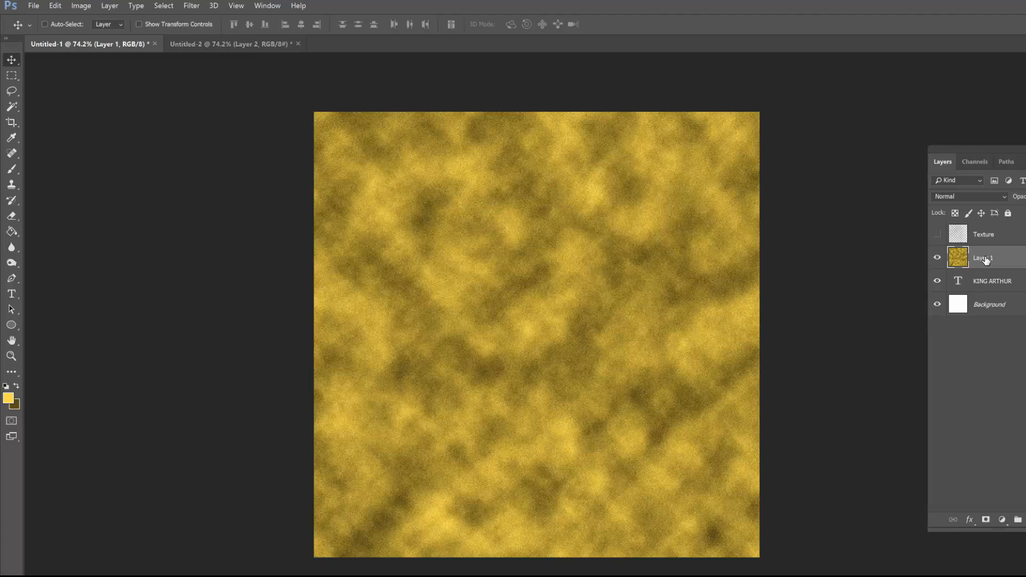
{"action": "double_click", "coordinate": [986, 259]}
{"action": "type", "text": "Gold foil"}
{"action": "key", "text": "Return"}
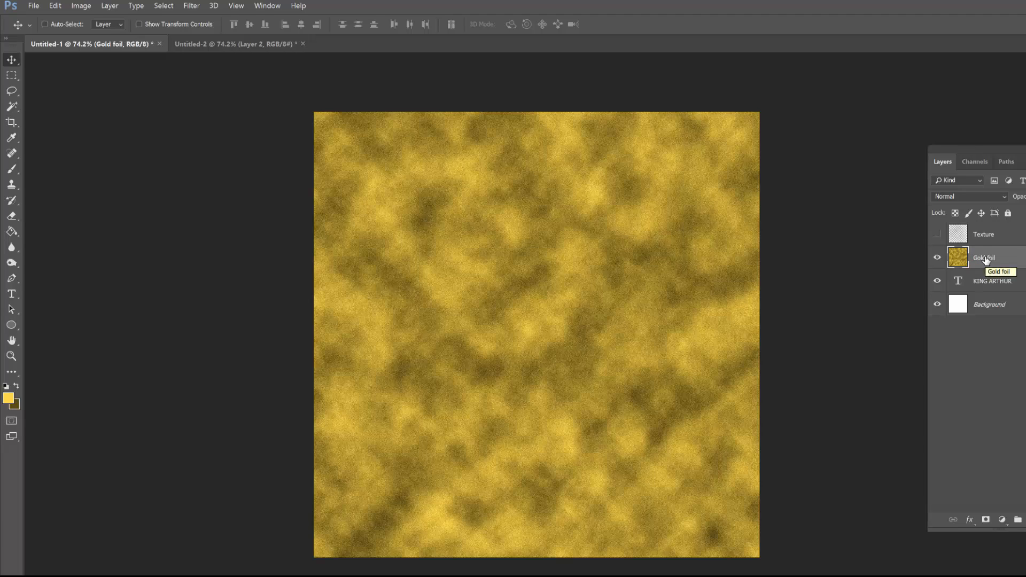
{"action": "right_click", "coordinate": [986, 257]}
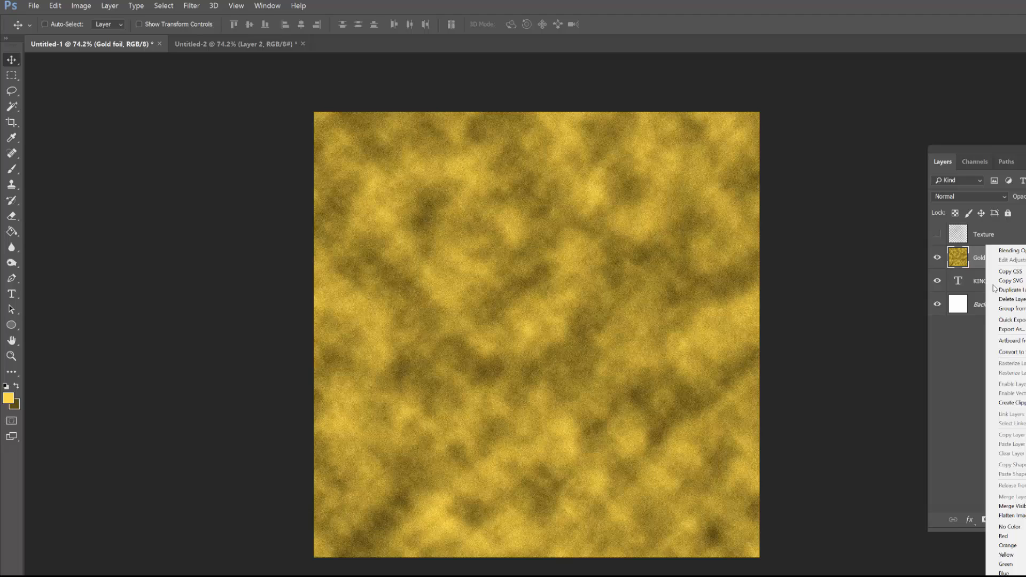
{"action": "left_click", "coordinate": [1017, 402]}
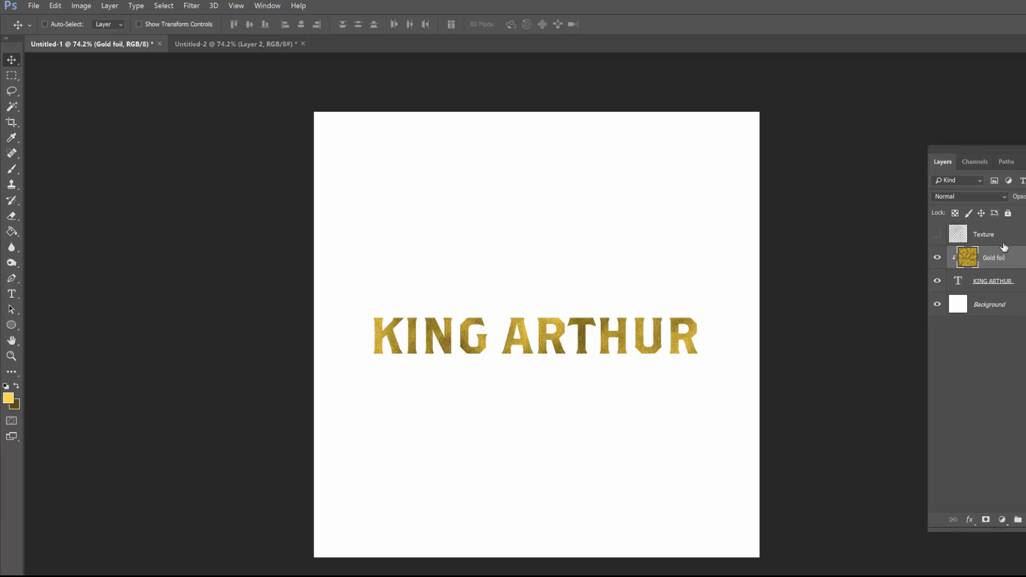
Step: Make the Texture layer visible and clip it to the KING ARTHUR text above the Gold foil layer
{"action": "left_click", "coordinate": [936, 234]}
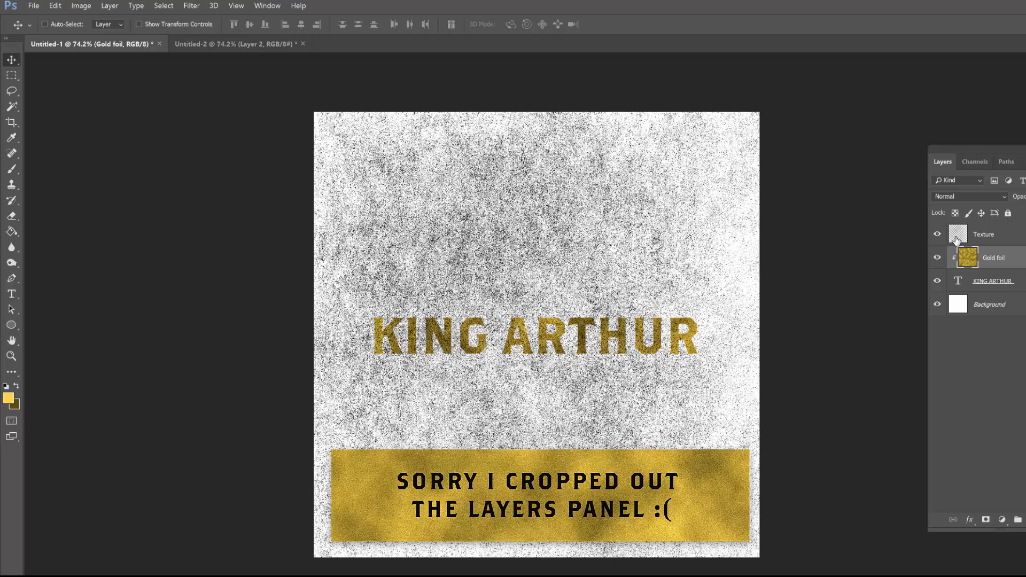
{"action": "left_click", "coordinate": [1009, 237]}
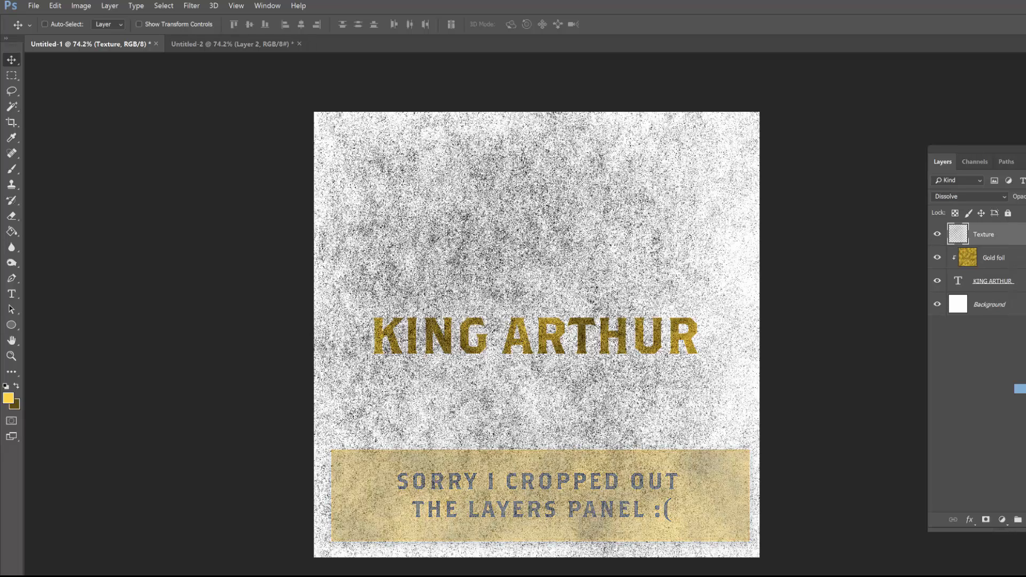
{"action": "key", "text": "ctrl+alt+g"}
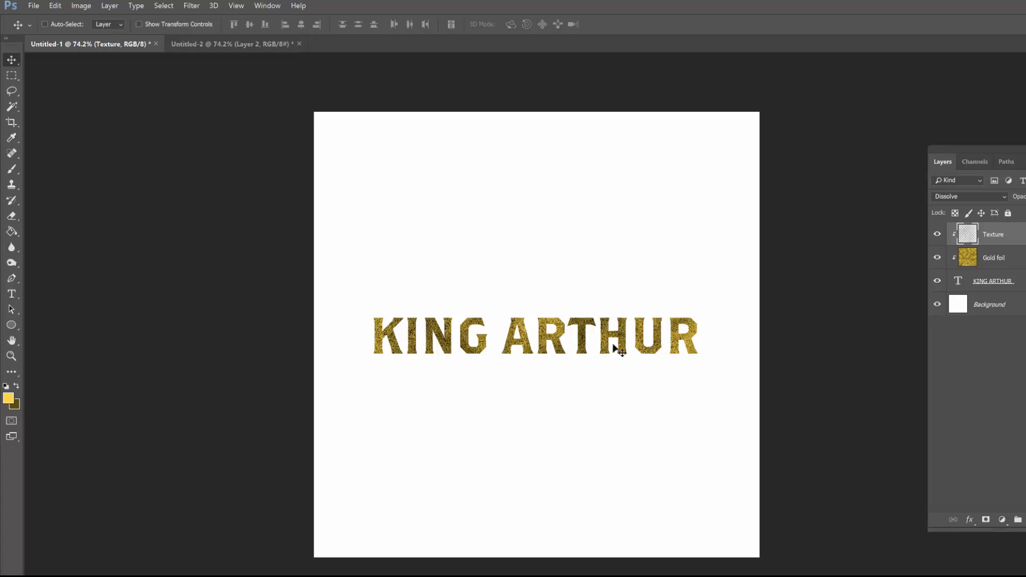
Step: Adjust the Texture layer's opacity to soften the speckles on the KING ARTHUR title
{"action": "key", "text": "z"}
{"action": "key", "text": "ctrl+plus"}
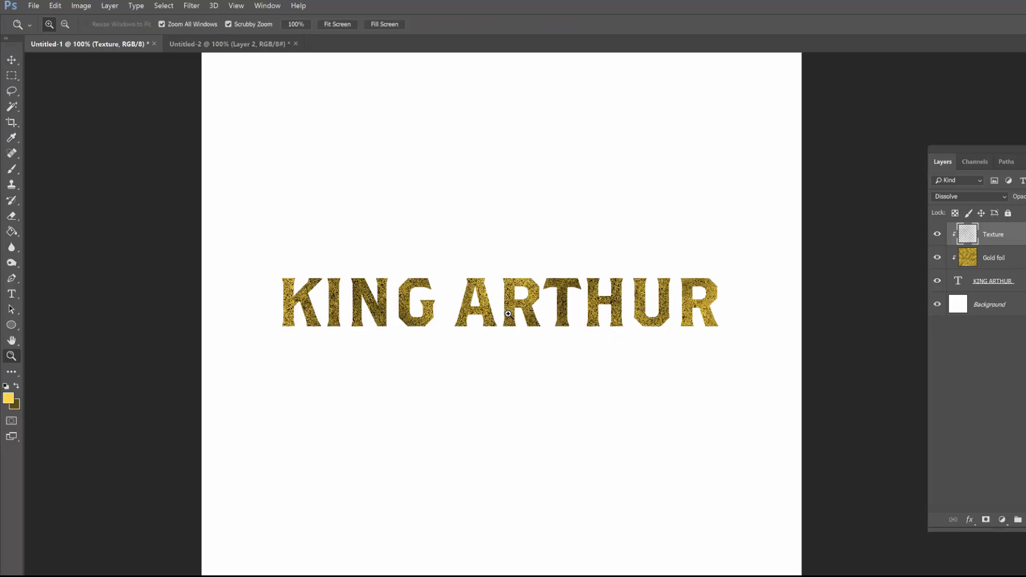
{"action": "left_click", "coordinate": [1025, 197]}
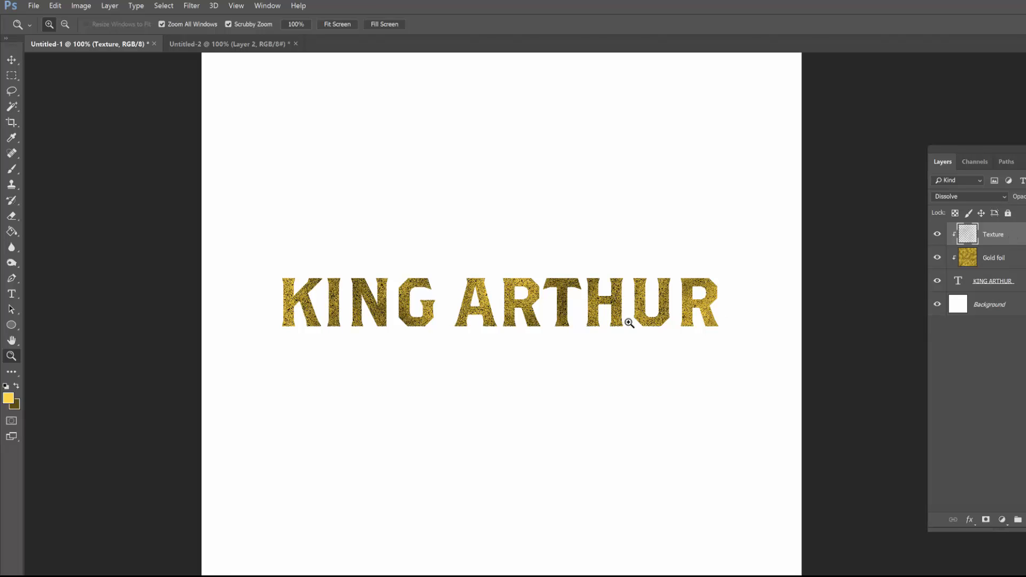
Step: Examine the textured gold foil on the KING ARTHUR title from a distance and at 100% magnification
{"action": "left_click_drag", "start_coordinate": [628, 320], "coordinate": [598, 332]}
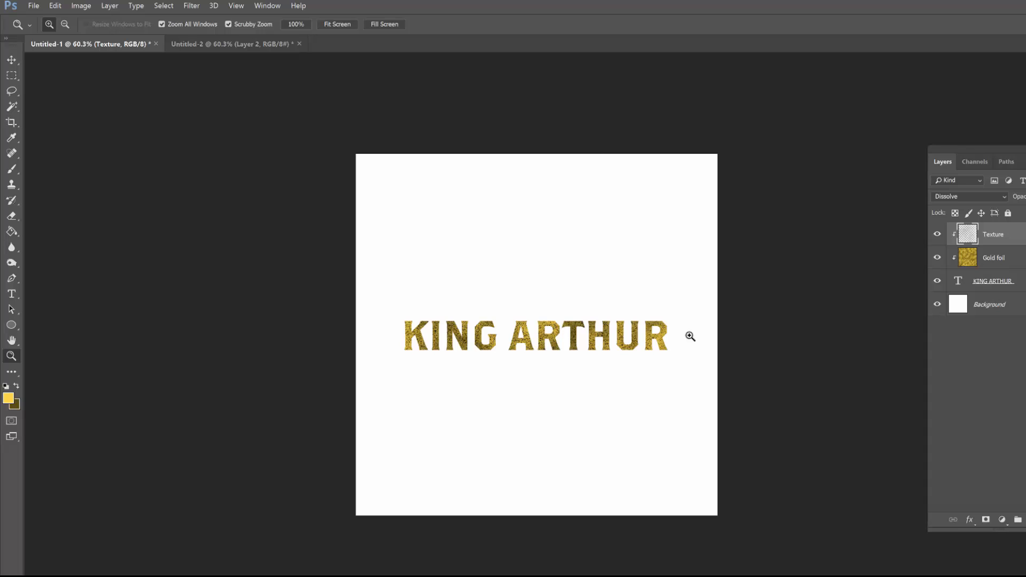
{"action": "left_click", "coordinate": [635, 351]}
{"action": "left_click", "coordinate": [609, 368]}
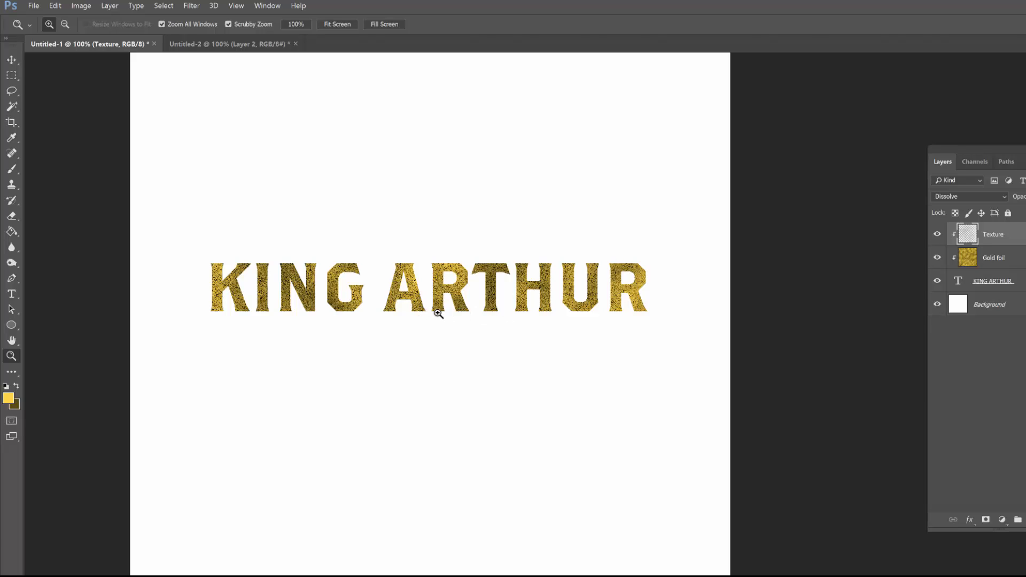
{"action": "scroll", "coordinate": [438, 314], "scroll_direction": "up", "scroll_amount": 1}
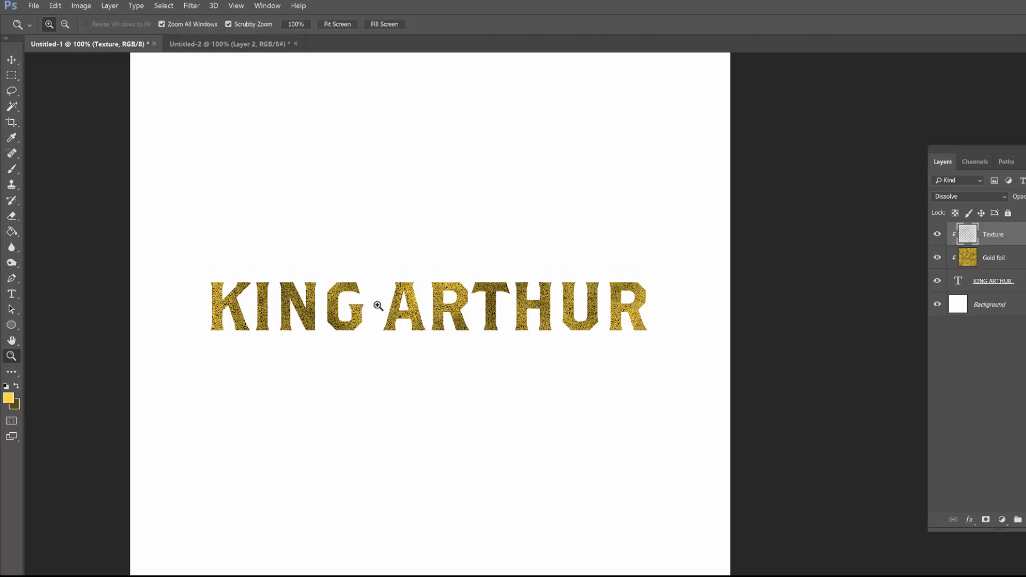
{"action": "key", "text": "space"}
{"action": "left_click_drag", "start_coordinate": [388, 291], "coordinate": [401, 260]}
{"action": "key", "text": "space"}
{"action": "left_click_drag", "start_coordinate": [399, 258], "coordinate": [474, 292]}
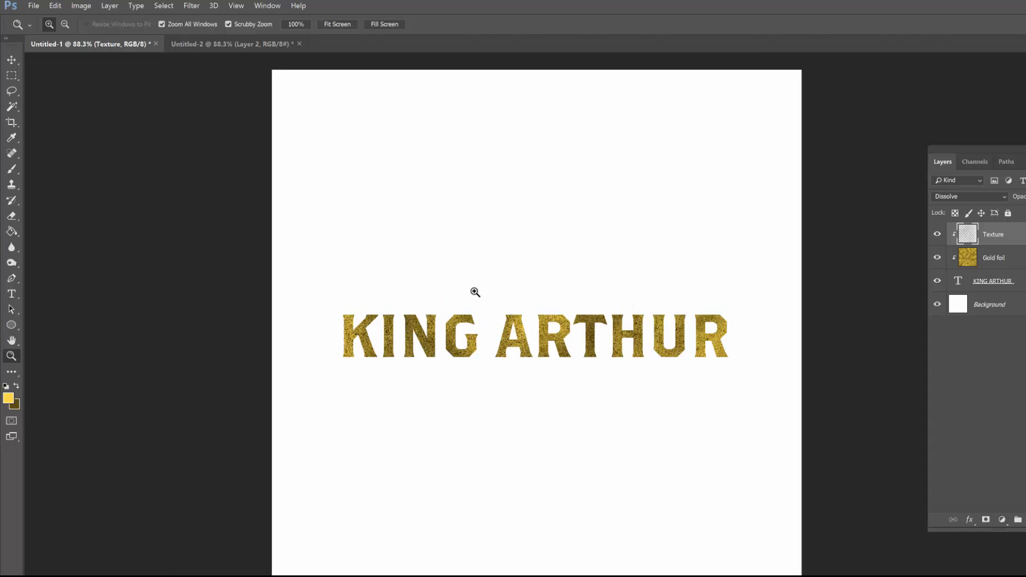
{"action": "left_click", "coordinate": [546, 332]}
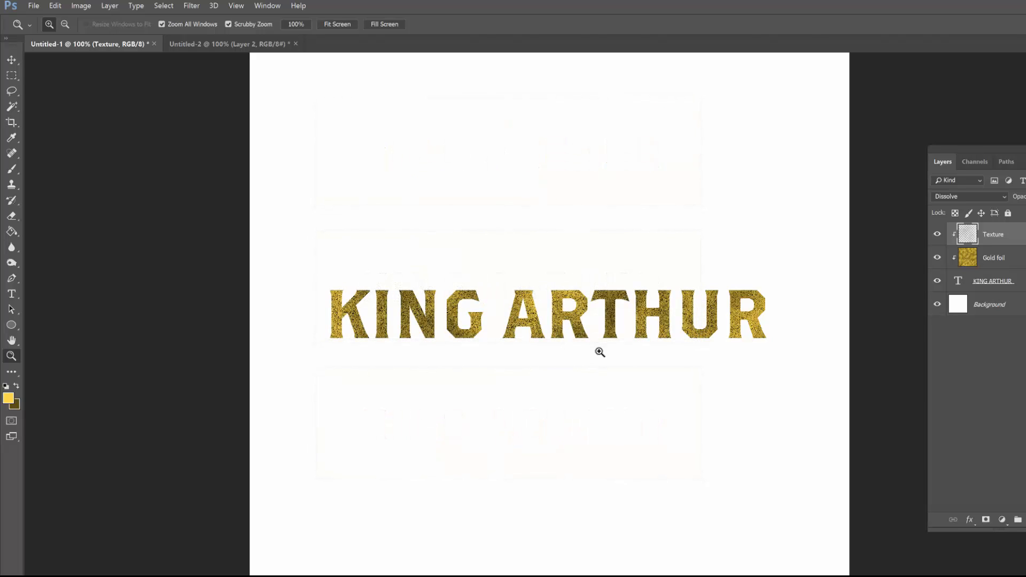
Step: Hide the Texture layer and the layers beneath it in turn, then show them again to review each one's contribution to the title
{"action": "left_click", "coordinate": [937, 234]}
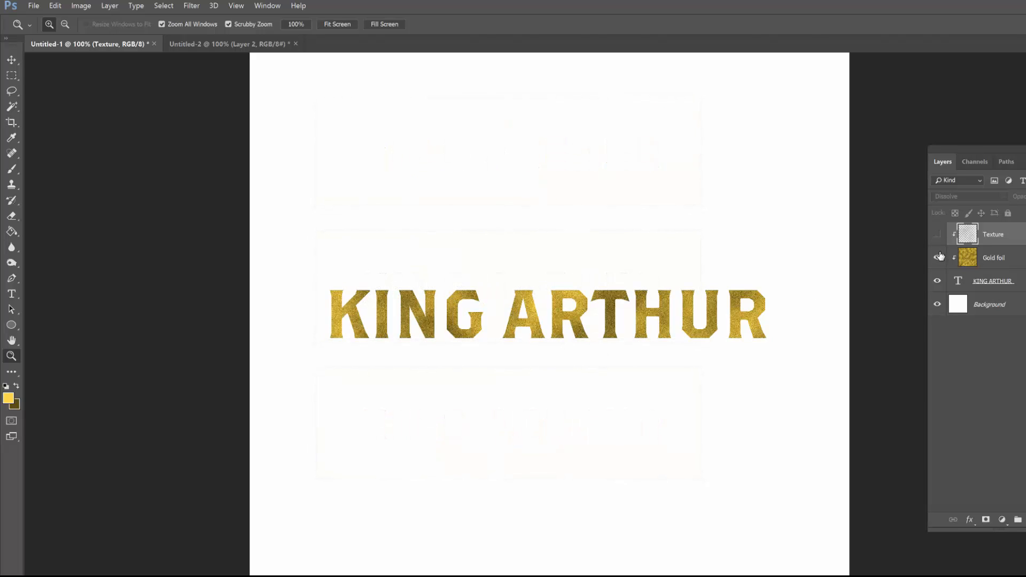
{"action": "left_click", "coordinate": [938, 258]}
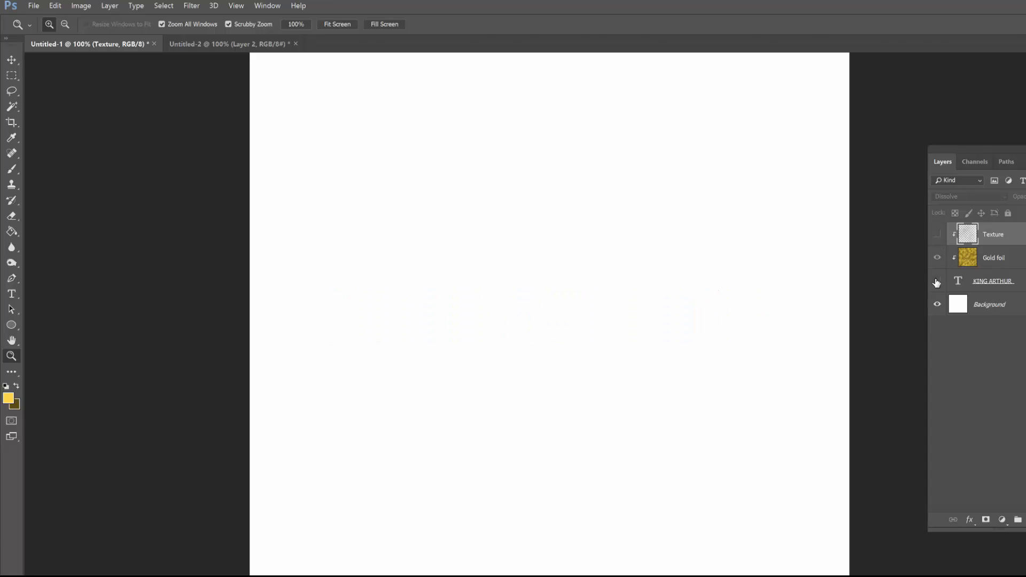
{"action": "left_click", "coordinate": [938, 258]}
{"action": "left_click", "coordinate": [937, 234]}
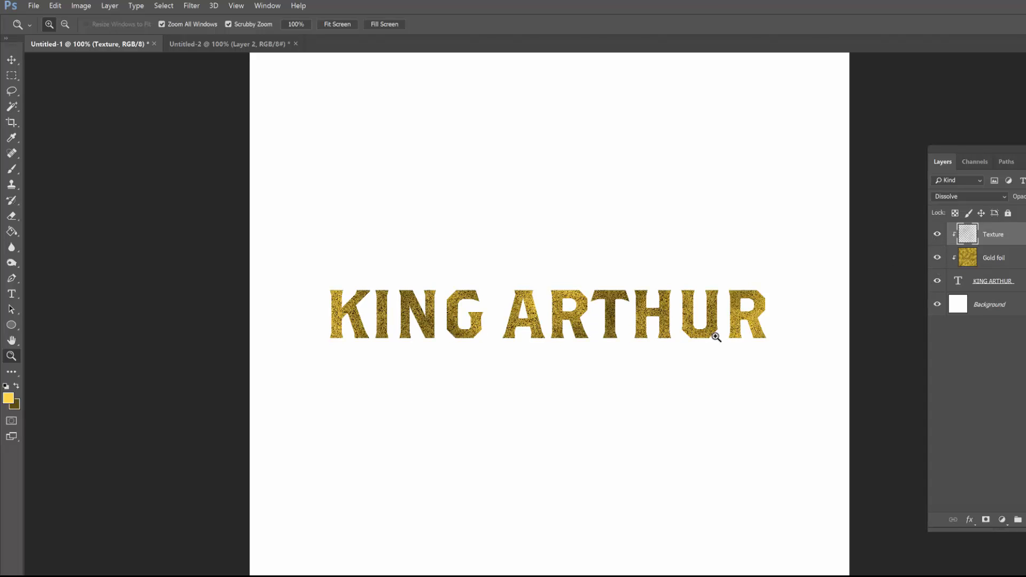